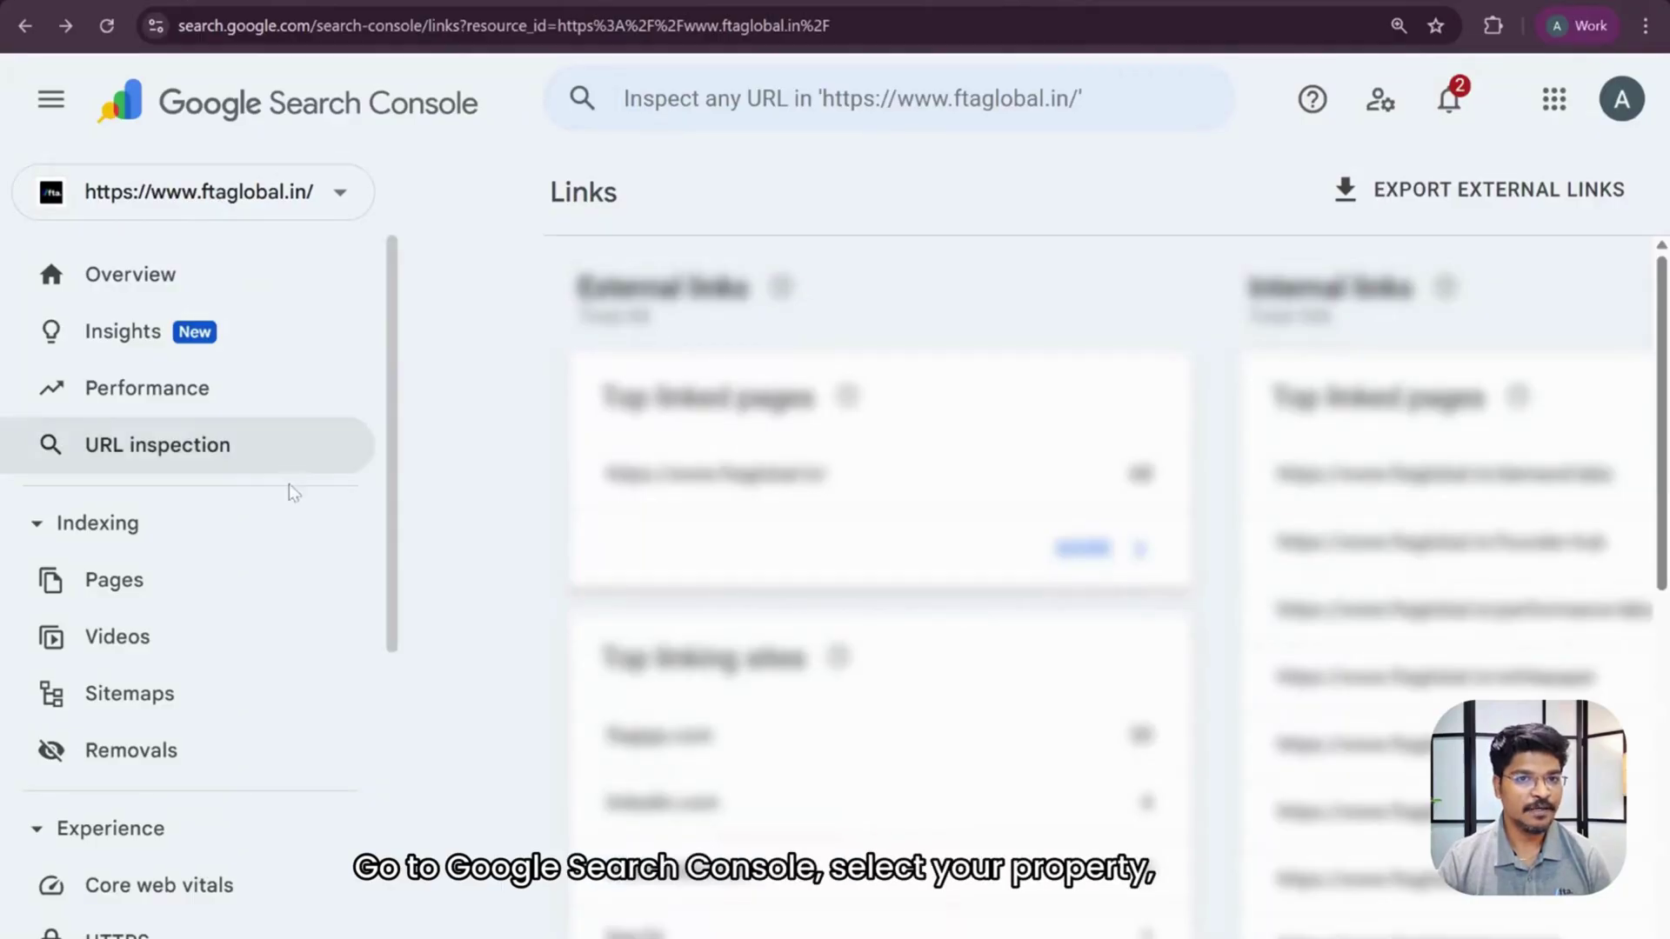
scroll(289, 494, "down", 4)
scroll(261, 562, "down", 1)
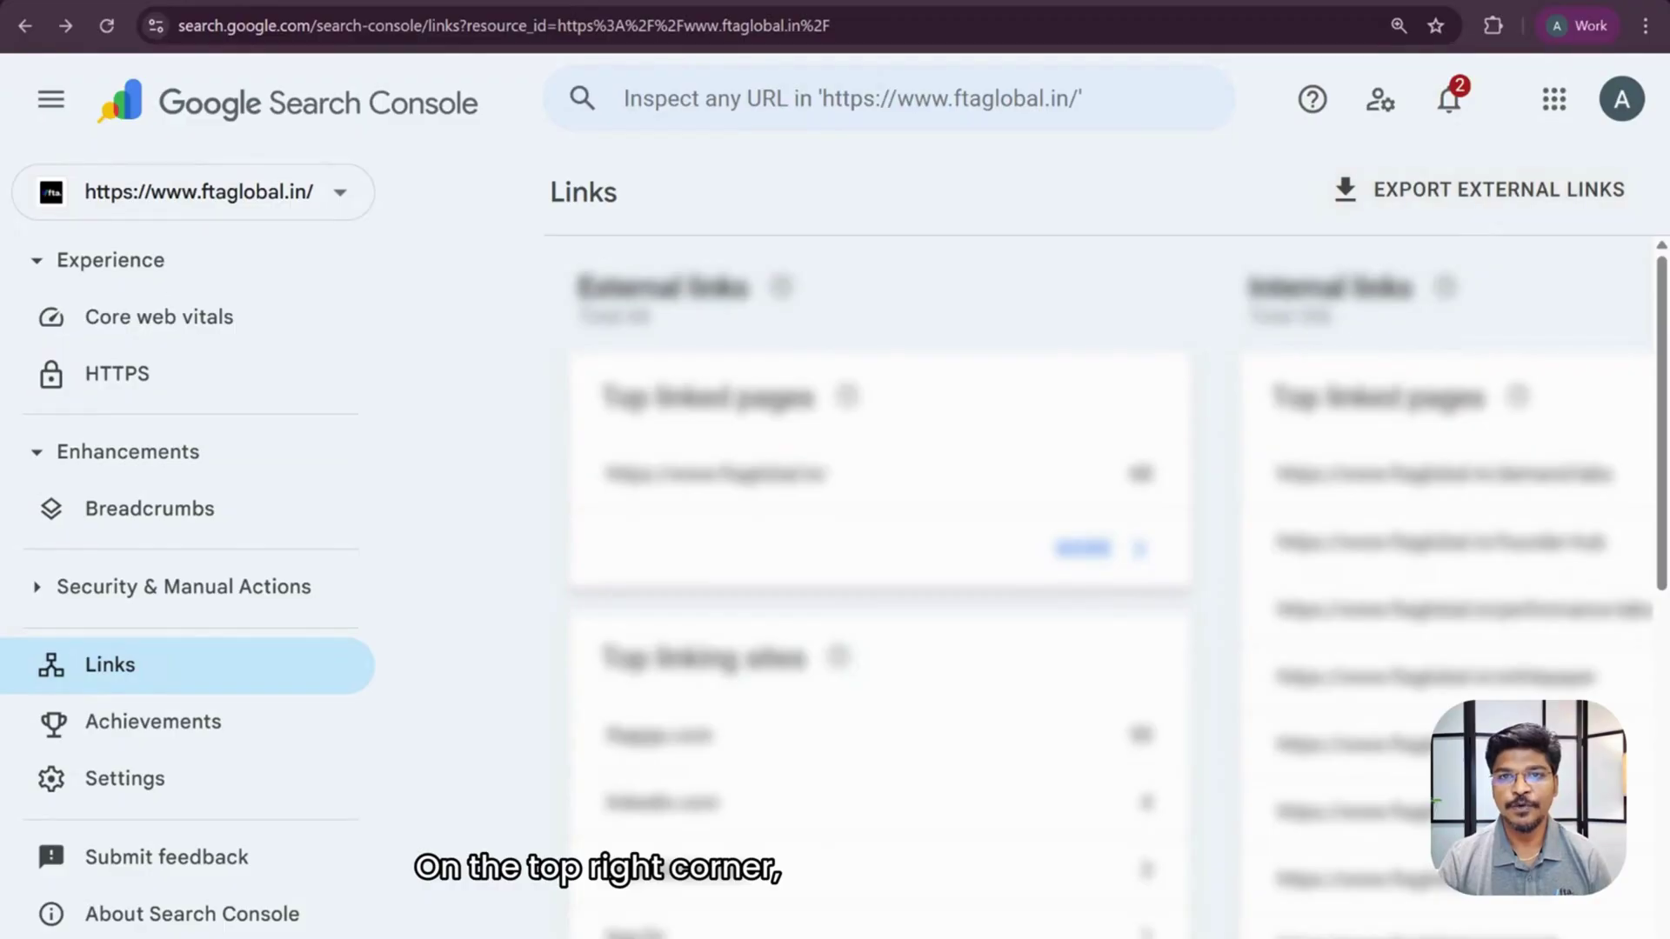
Export the Latest external links from the Links report as a CSV file.
left_click(1488, 213)
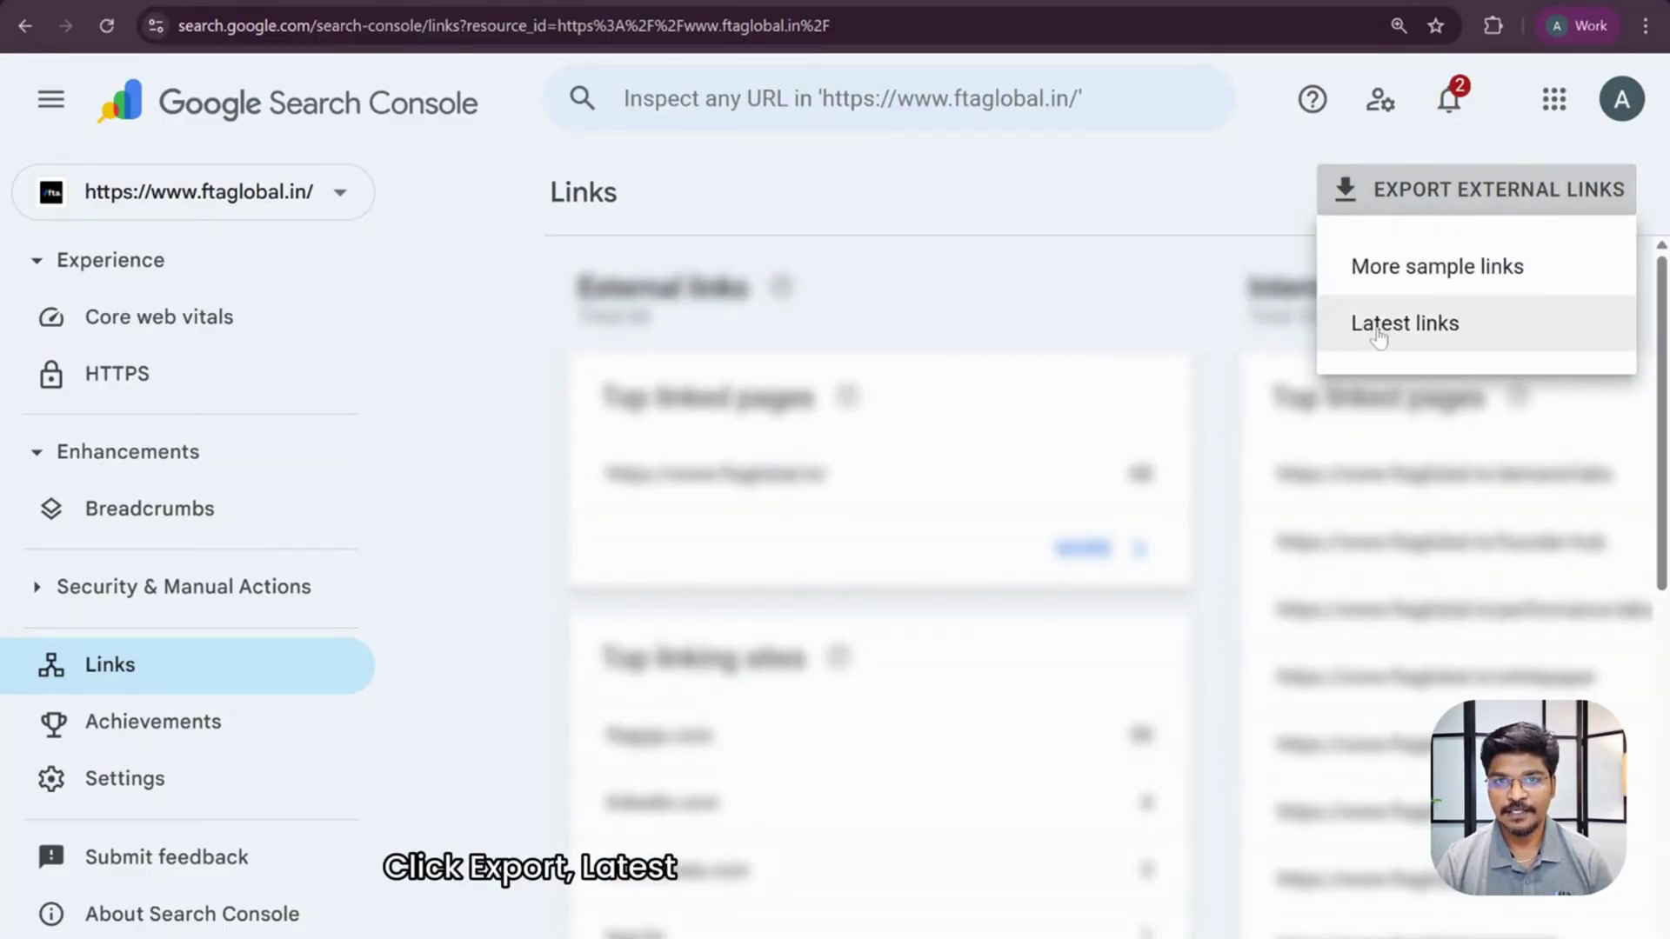
left_click(1379, 329)
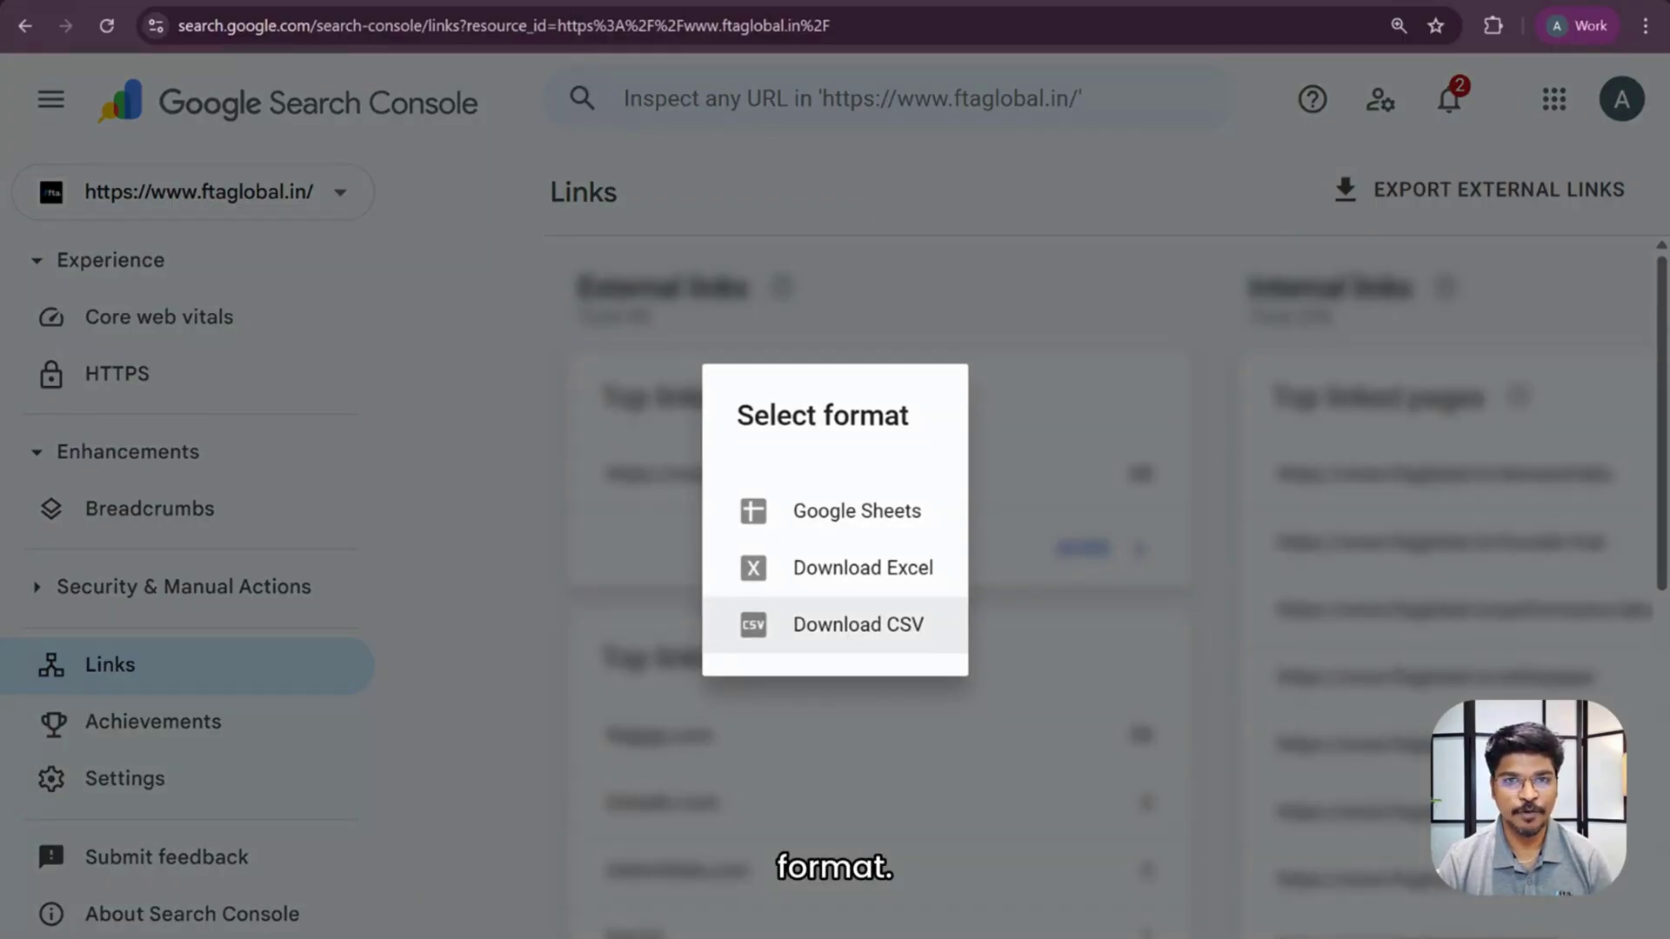
left_click(858, 625)
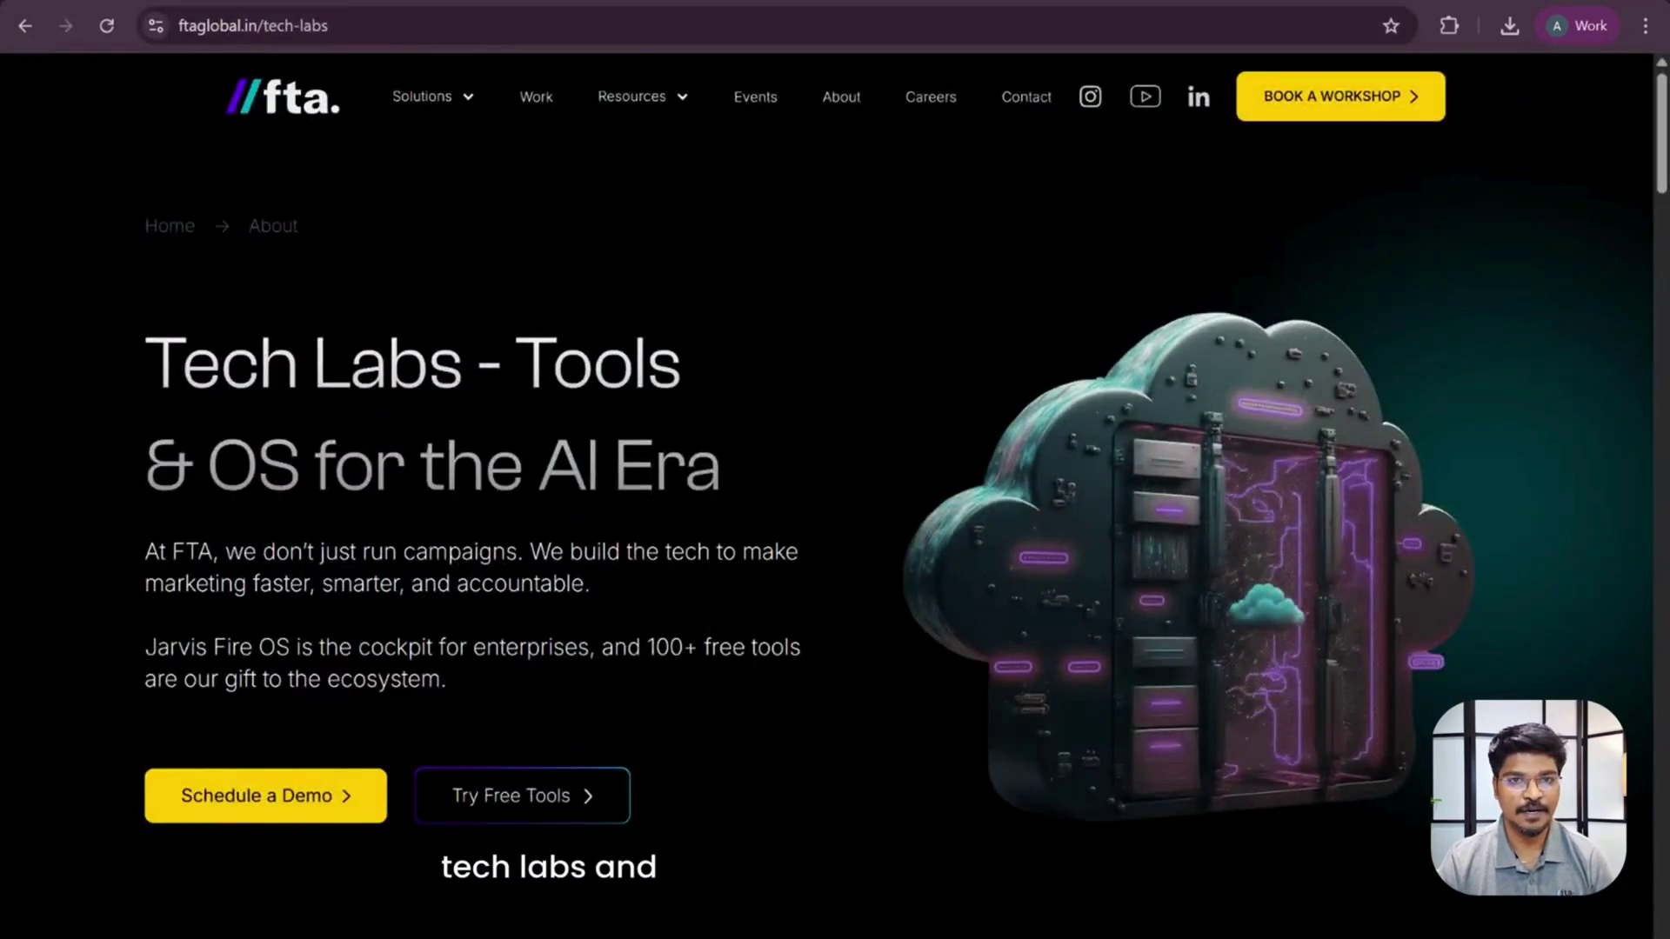
scroll(693, 496, "down", 5)
scroll(693, 500, "down", 6)
scroll(694, 500, "down", 2)
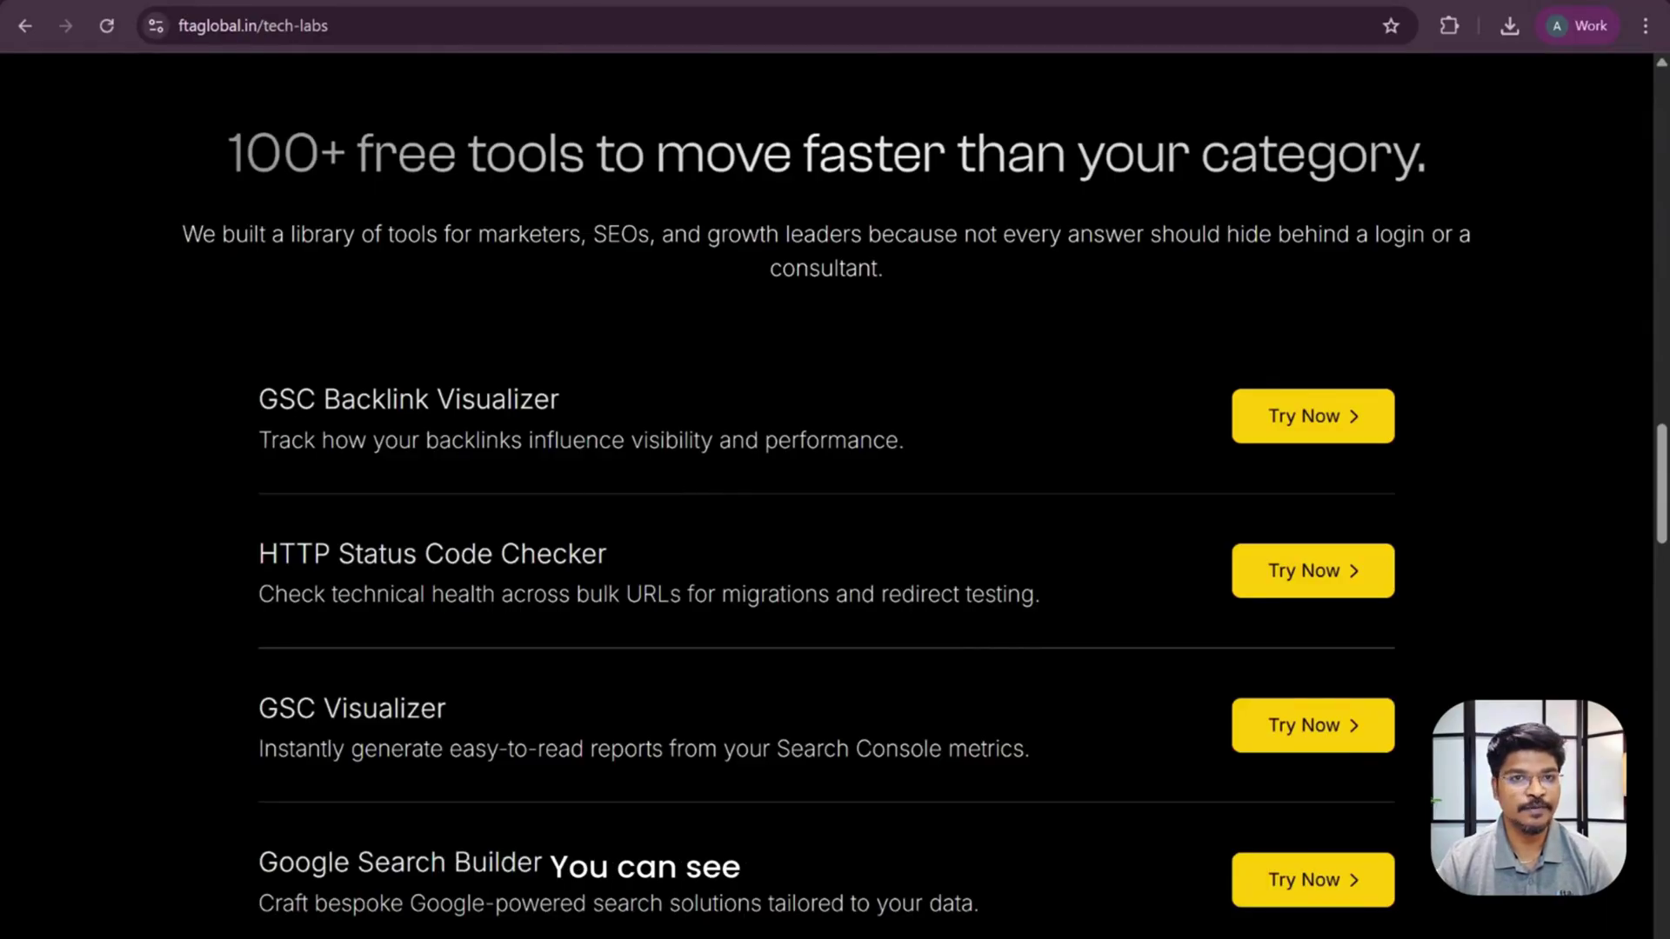
Open GSC Backlink Visualizer from Tech Labs and upload the exported external-links CSV.
left_click(1318, 417)
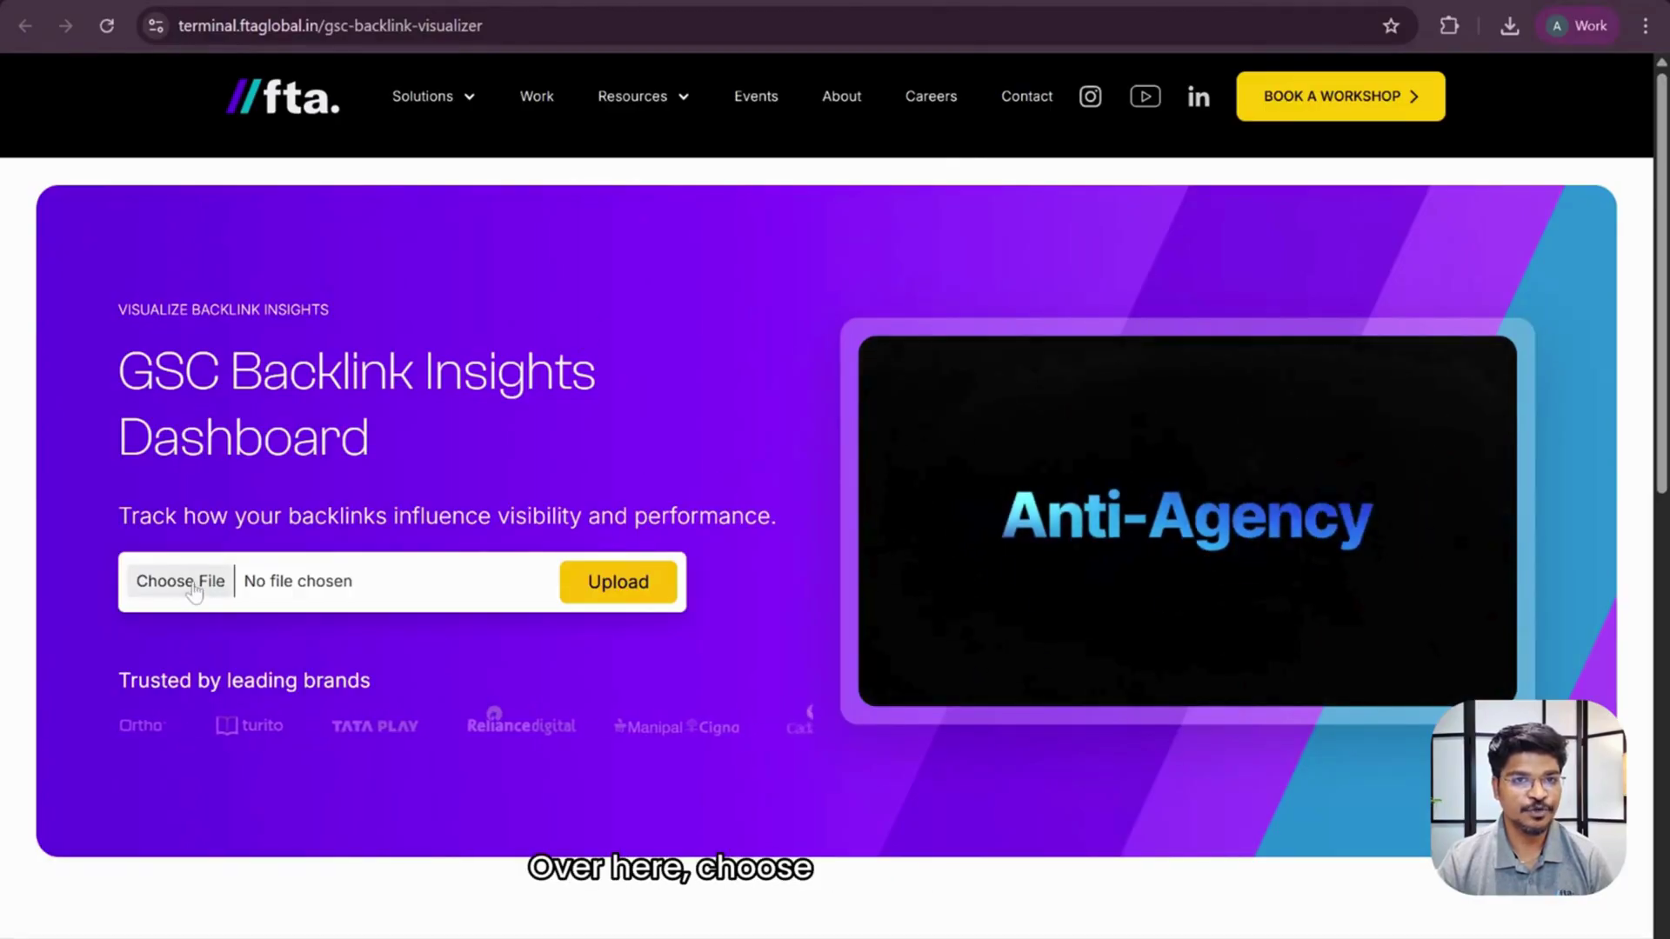
left_click(181, 581)
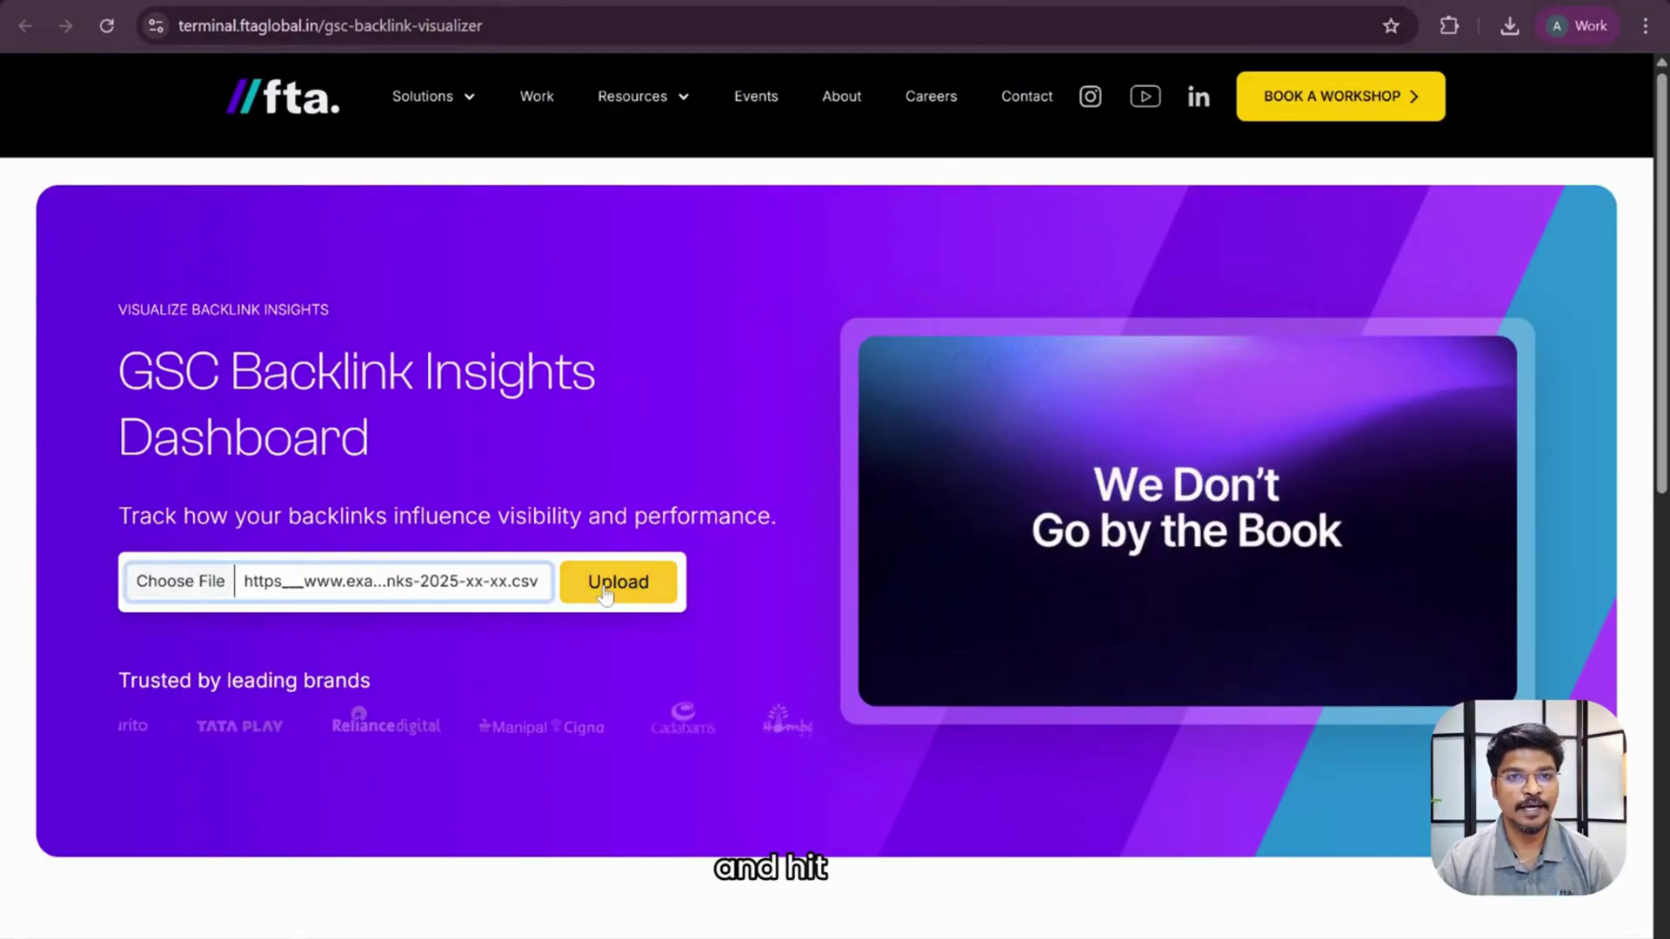
left_click(609, 587)
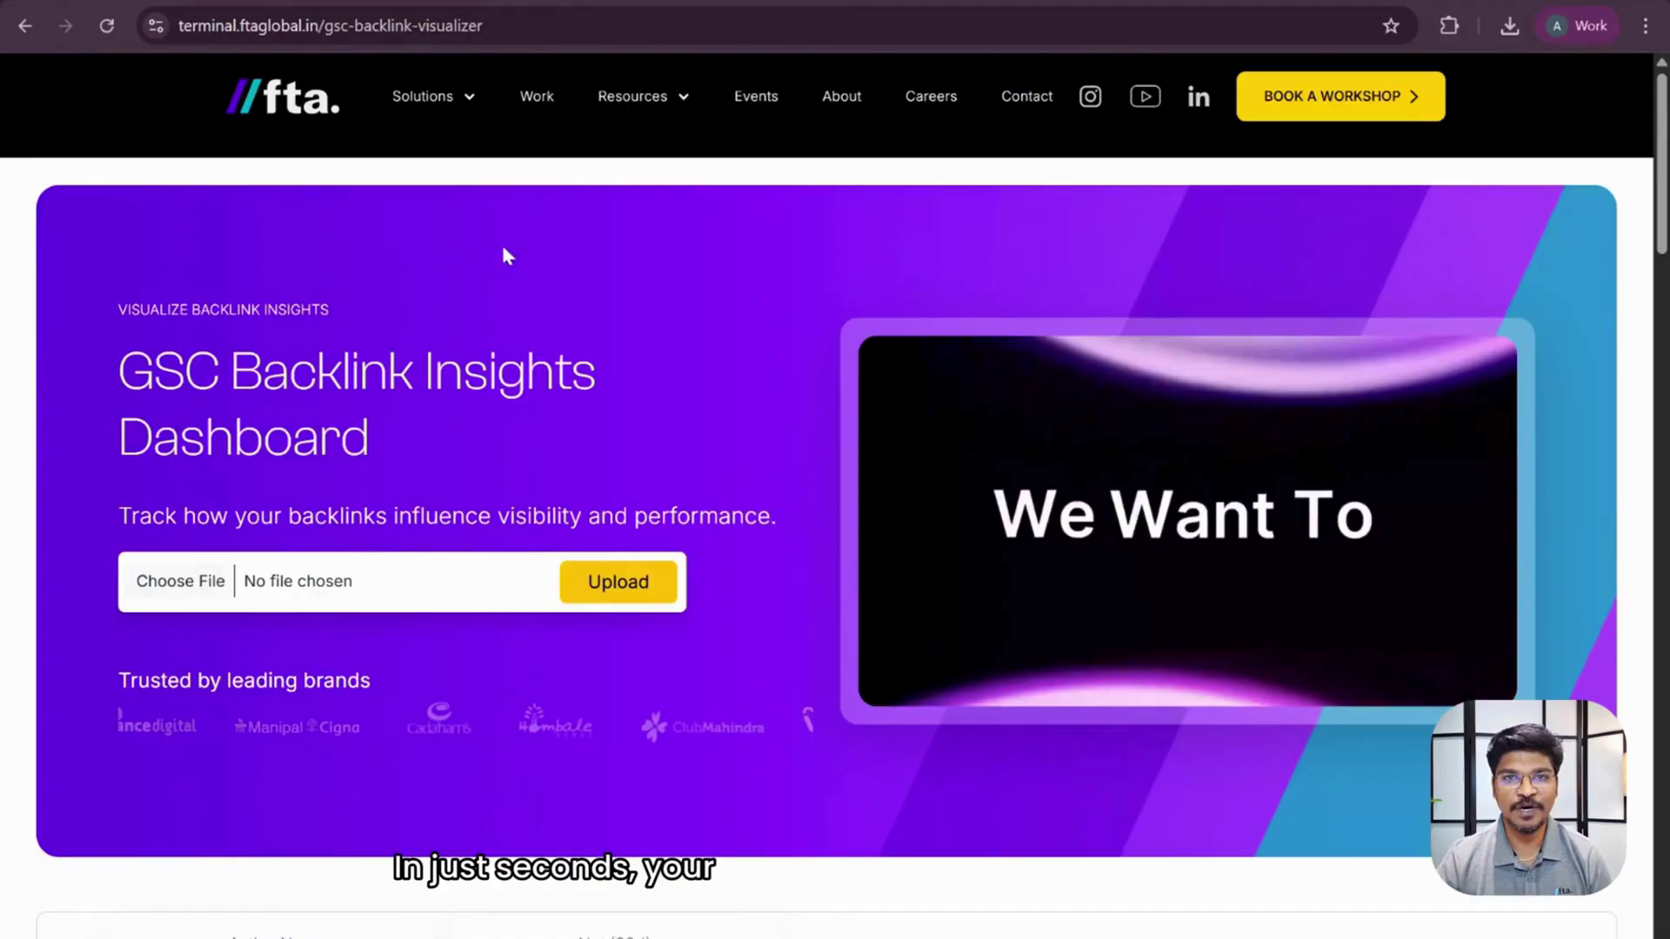
scroll(495, 254, "down", 1)
scroll(495, 255, "down", 2)
scroll(494, 254, "down", 2)
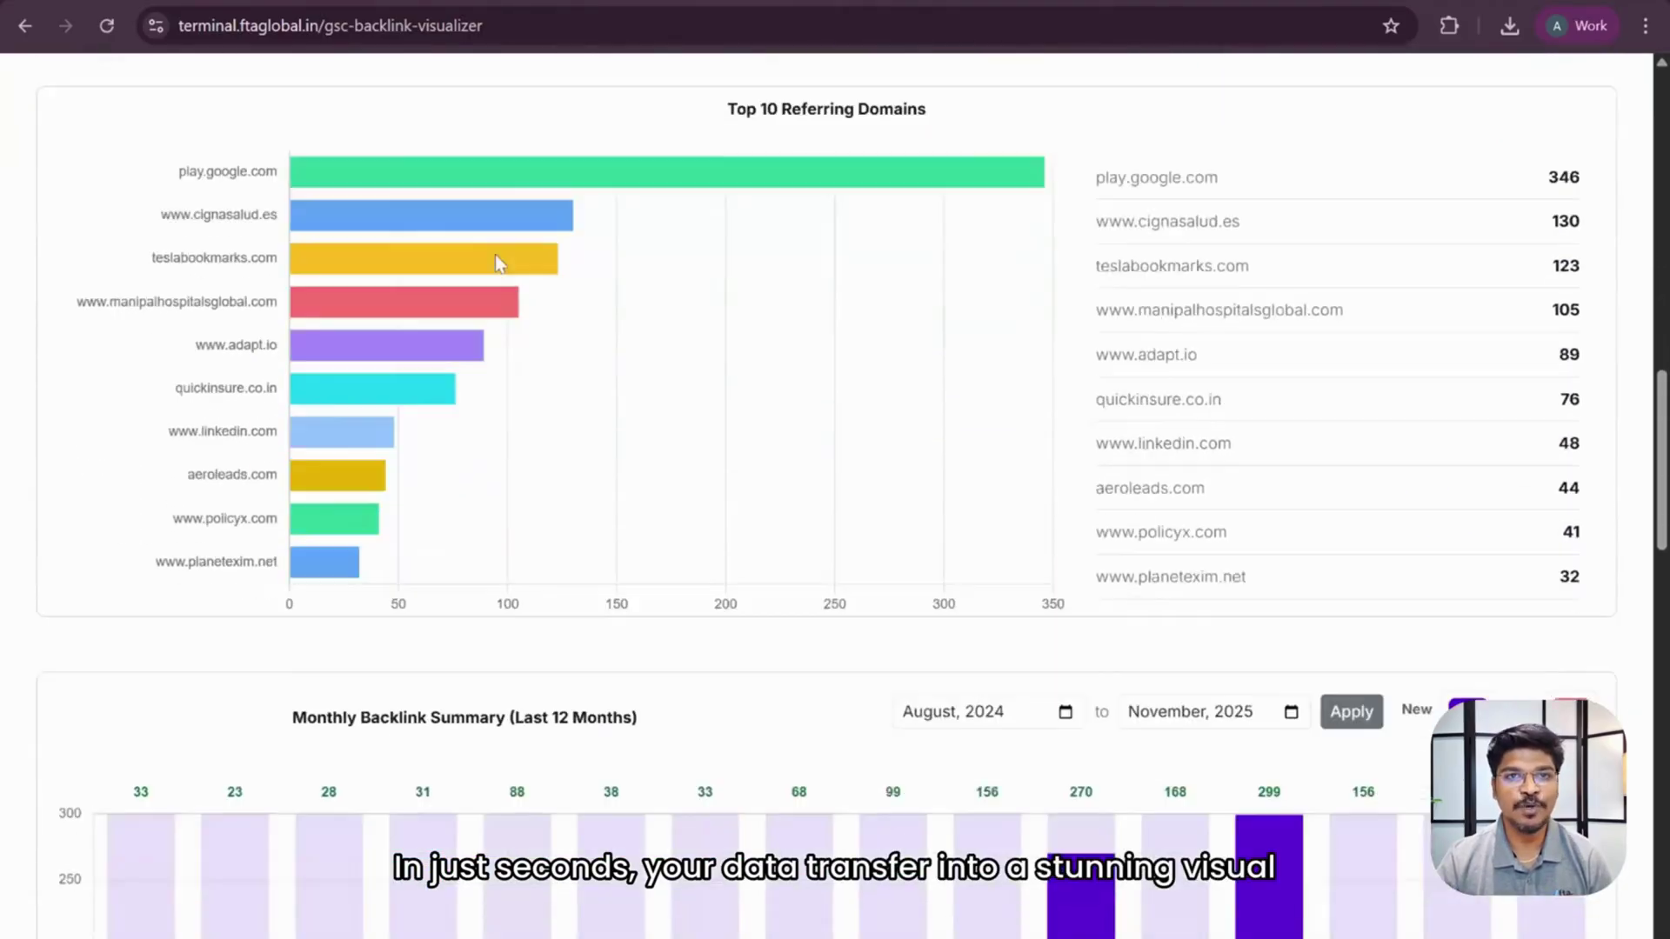
scroll(494, 255, "down", 3)
scroll(495, 256, "down", 1)
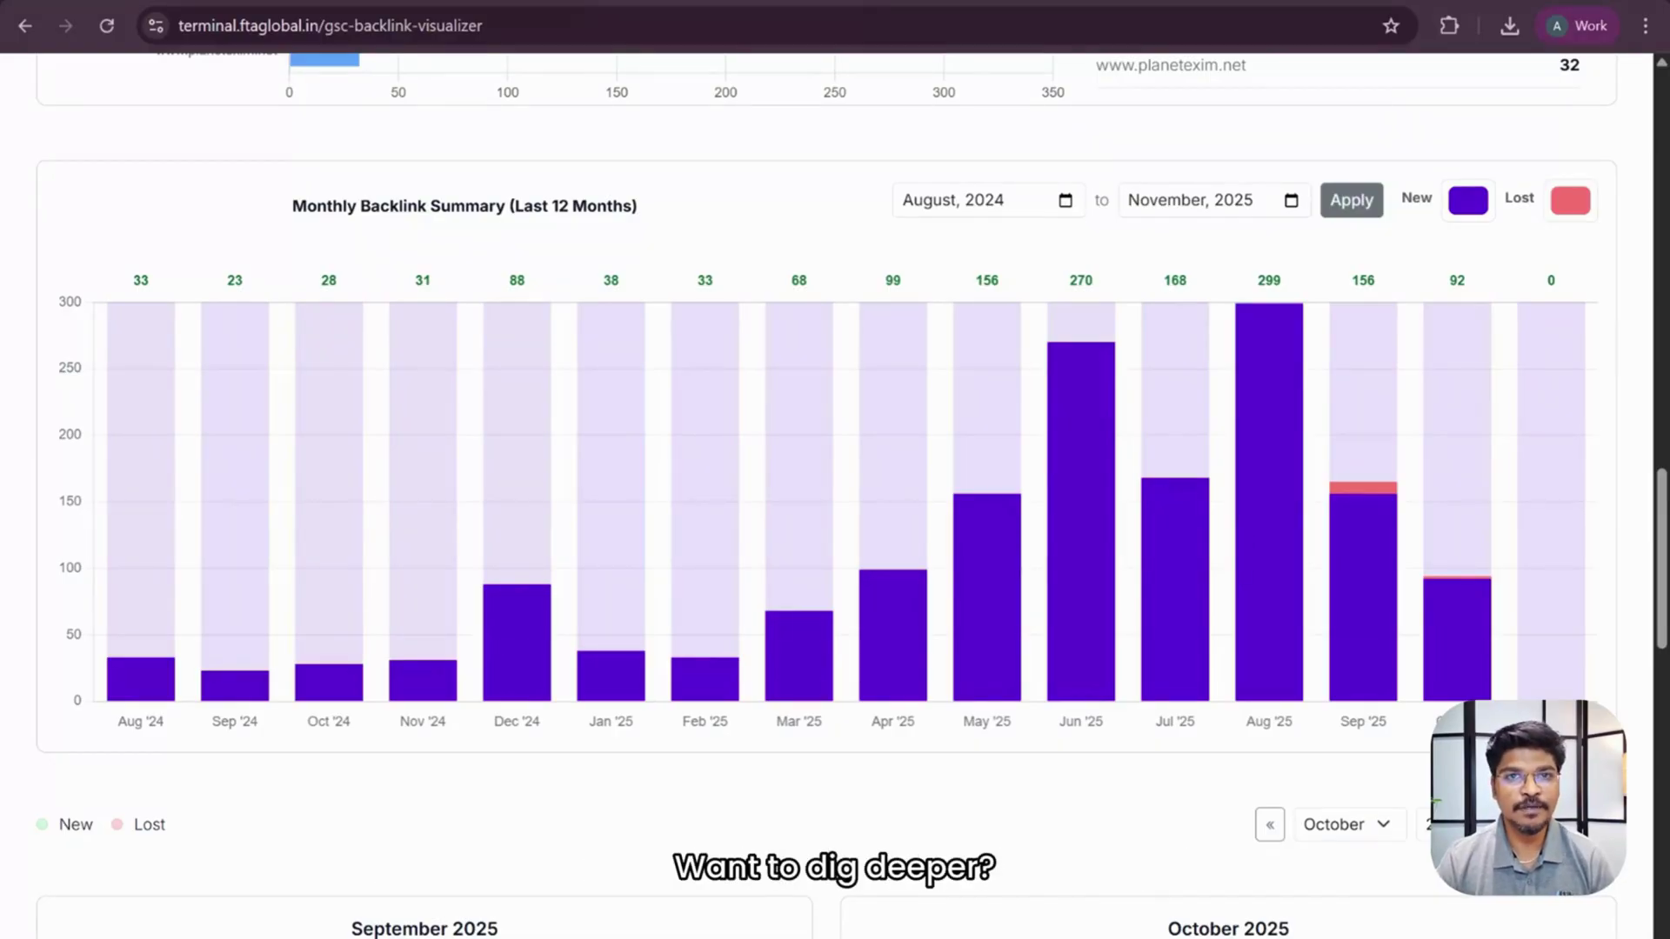
scroll(953, 793, "down", 3)
scroll(954, 793, "down", 3)
scroll(954, 793, "up", 1)
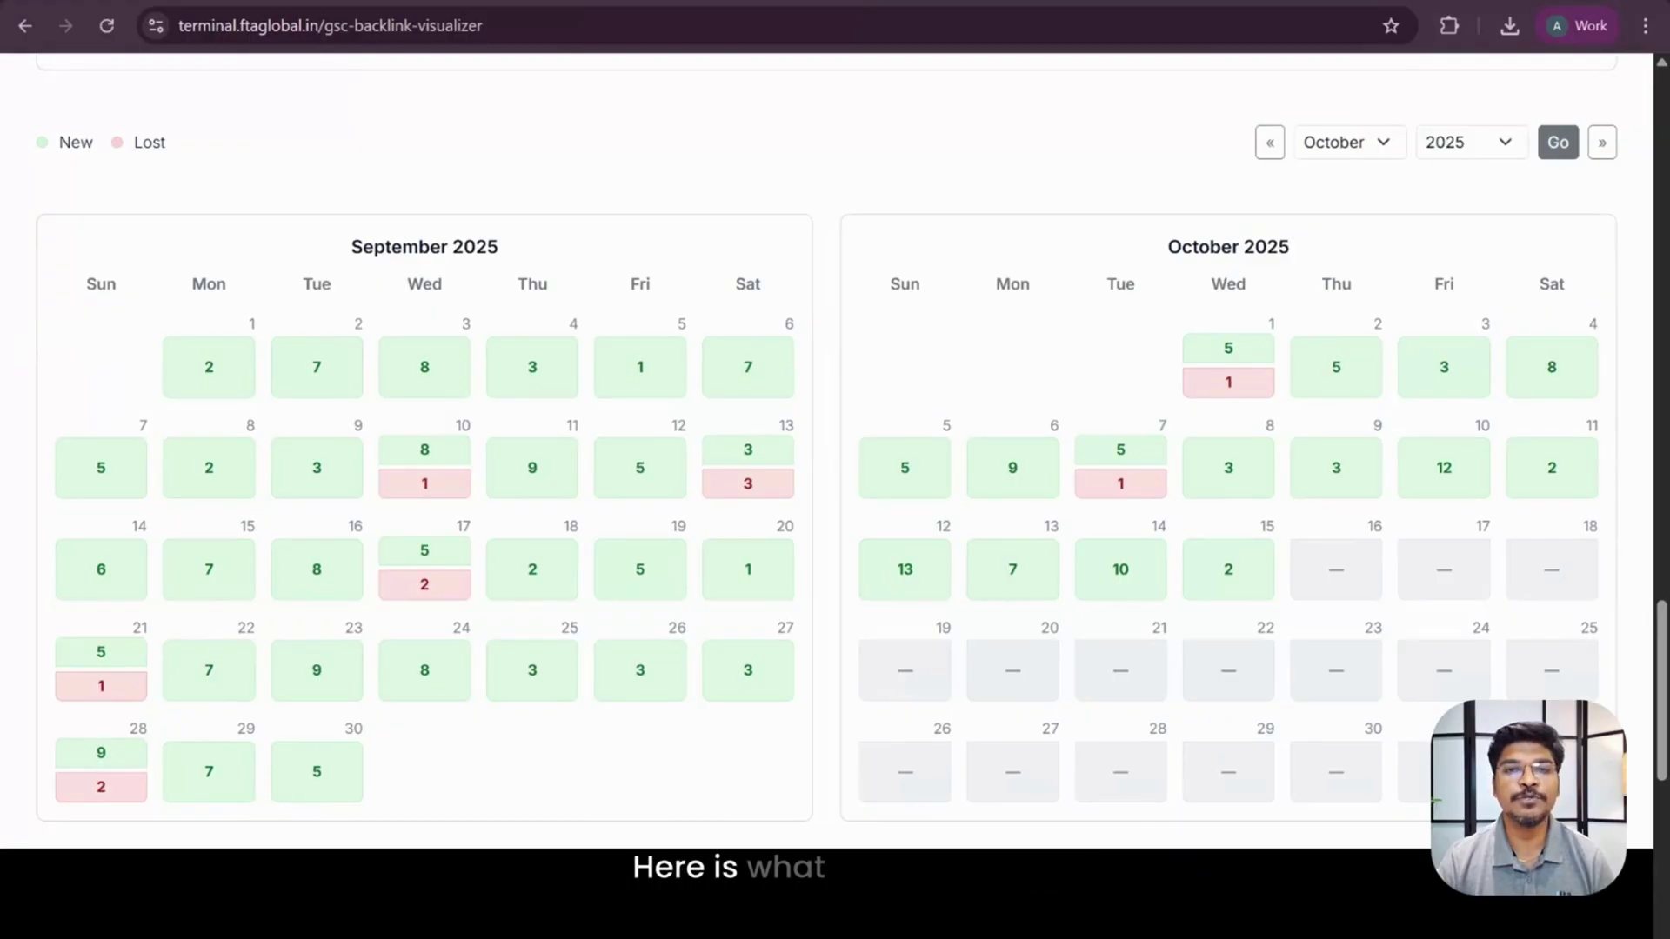
scroll(1094, 640, "up", 5)
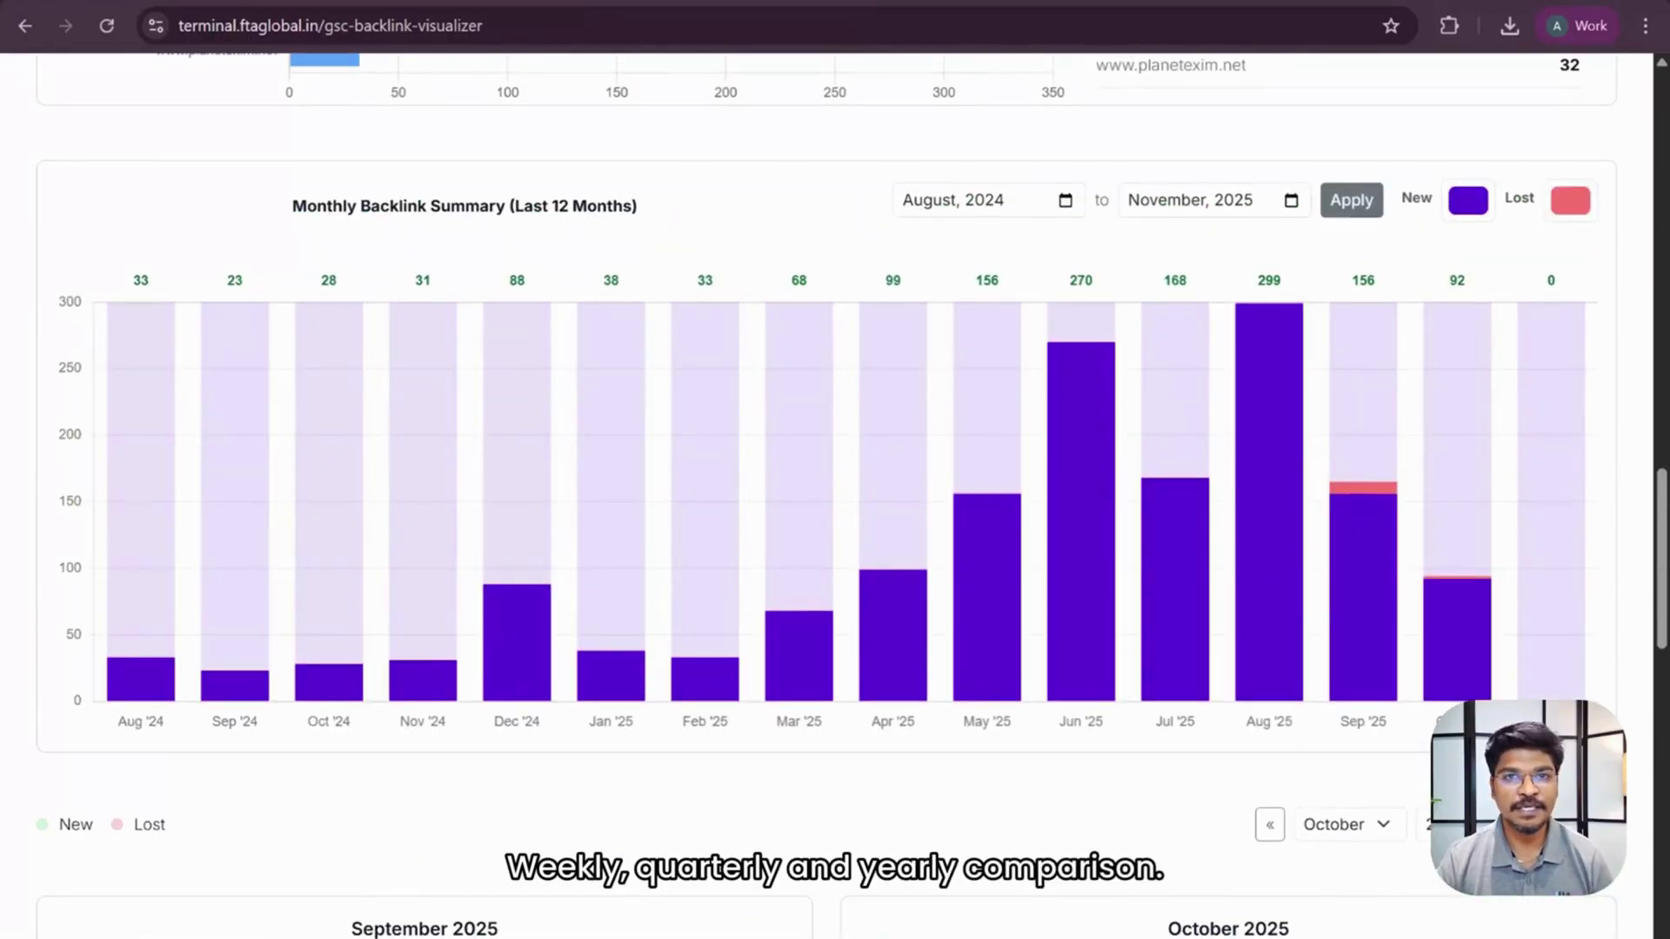
scroll(1094, 640, "up", 3)
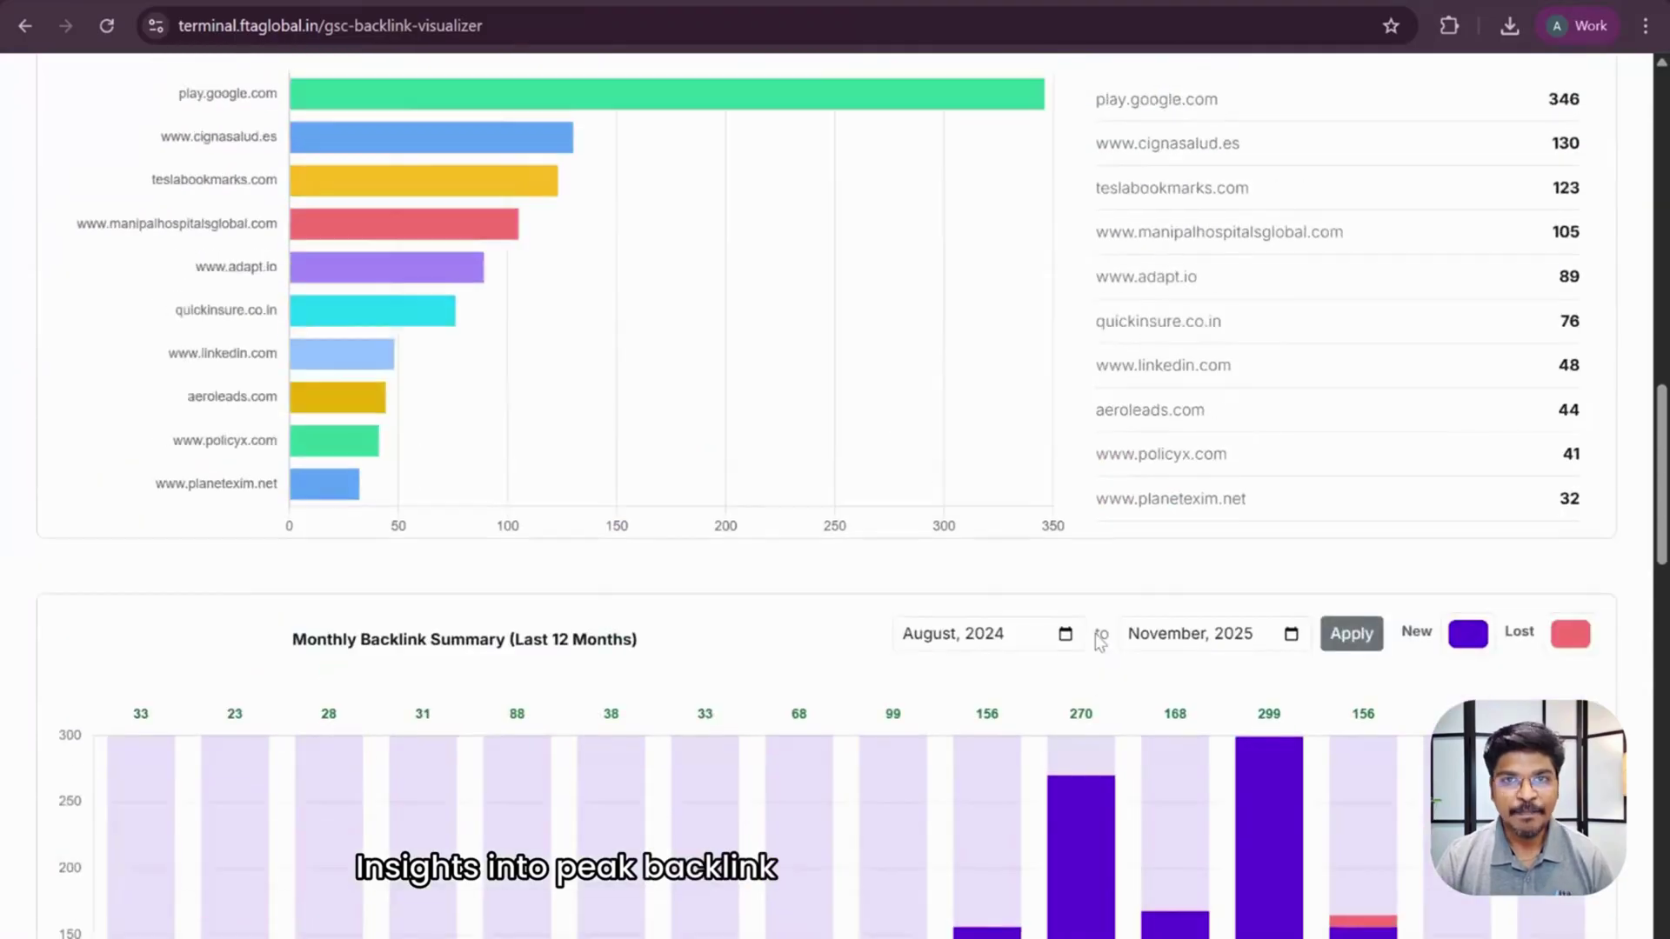
scroll(1095, 640, "up", 2)
scroll(1096, 639, "up", 2)
scroll(1095, 639, "up", 2)
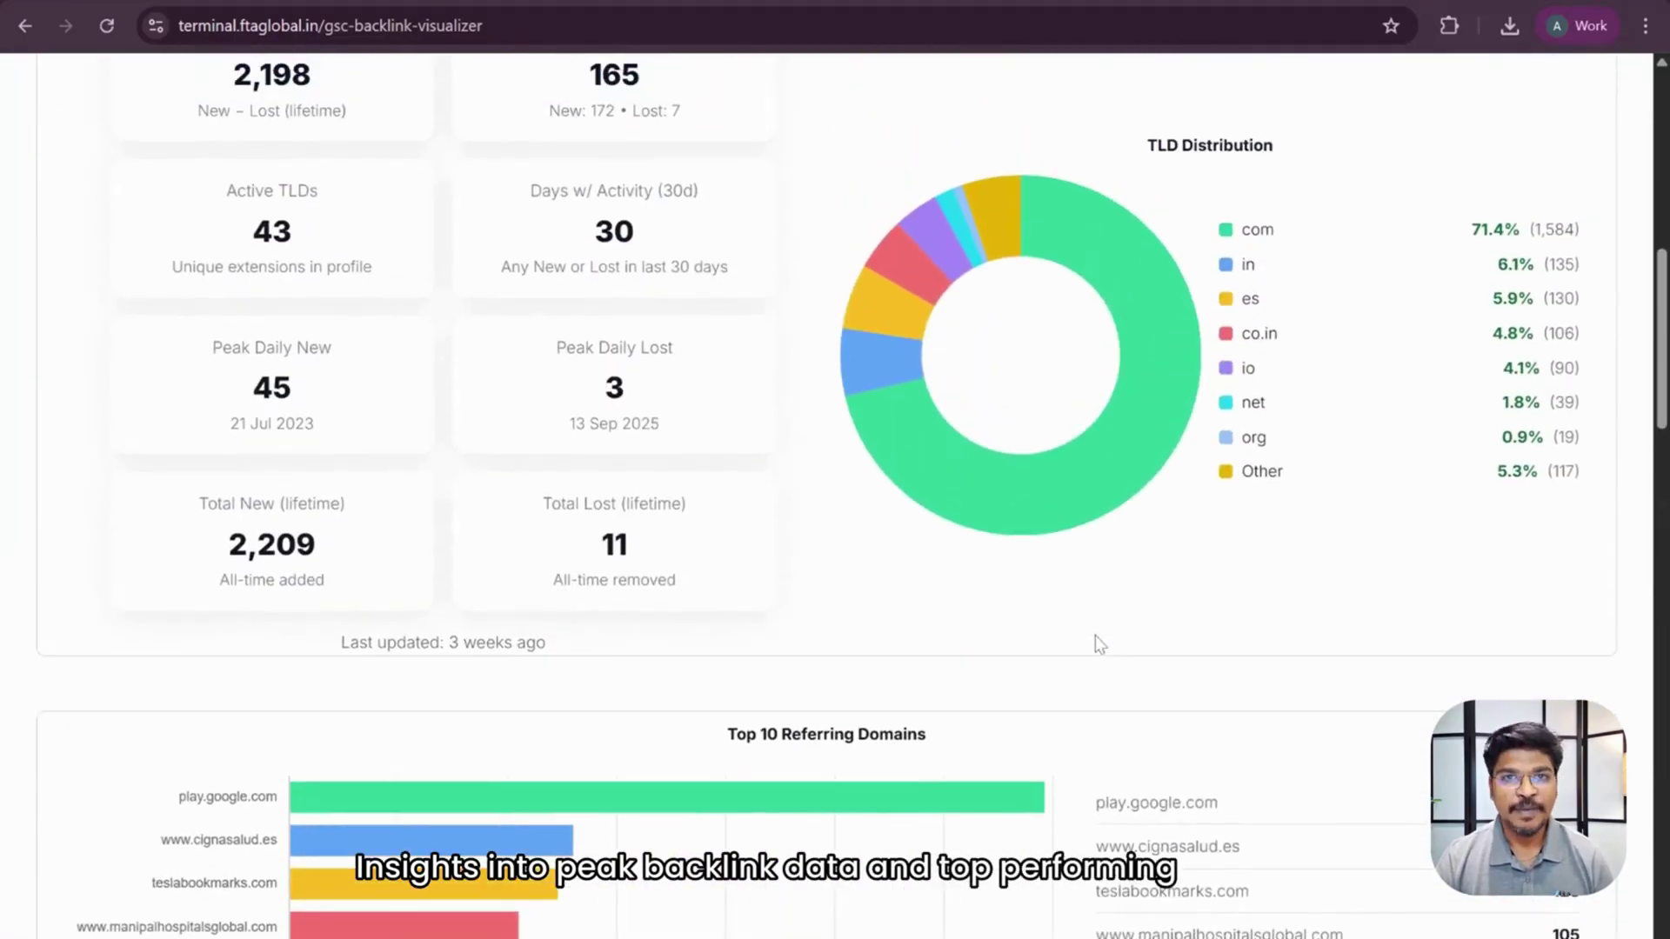